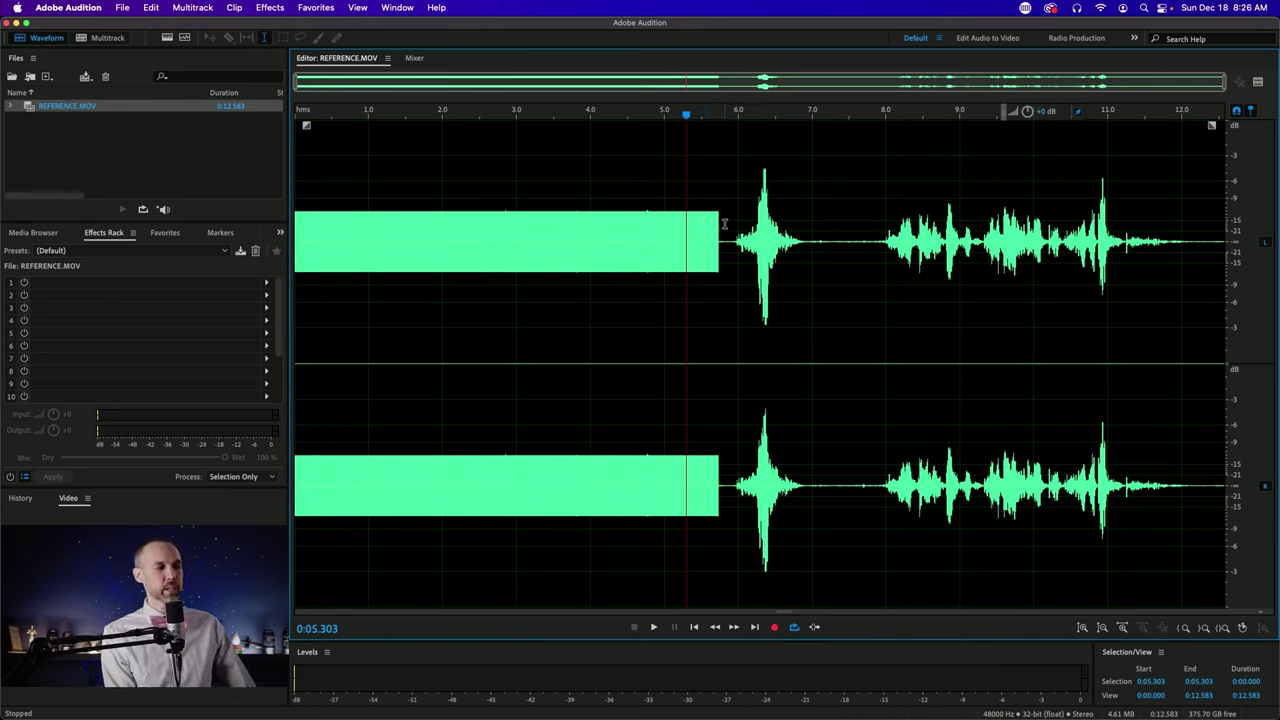
{"action": "left_click_drag", "start_coordinate": [728, 223], "coordinate": [84, 295]}
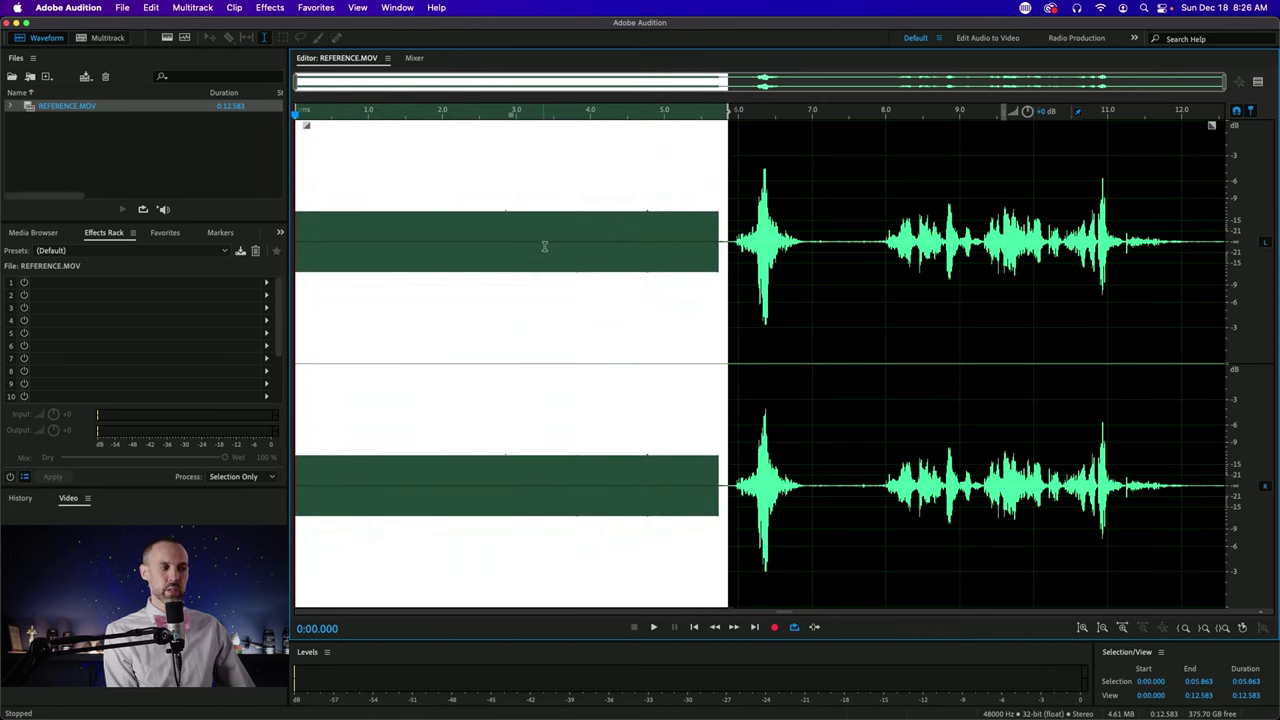
{"action": "left_click", "coordinate": [735, 230]}
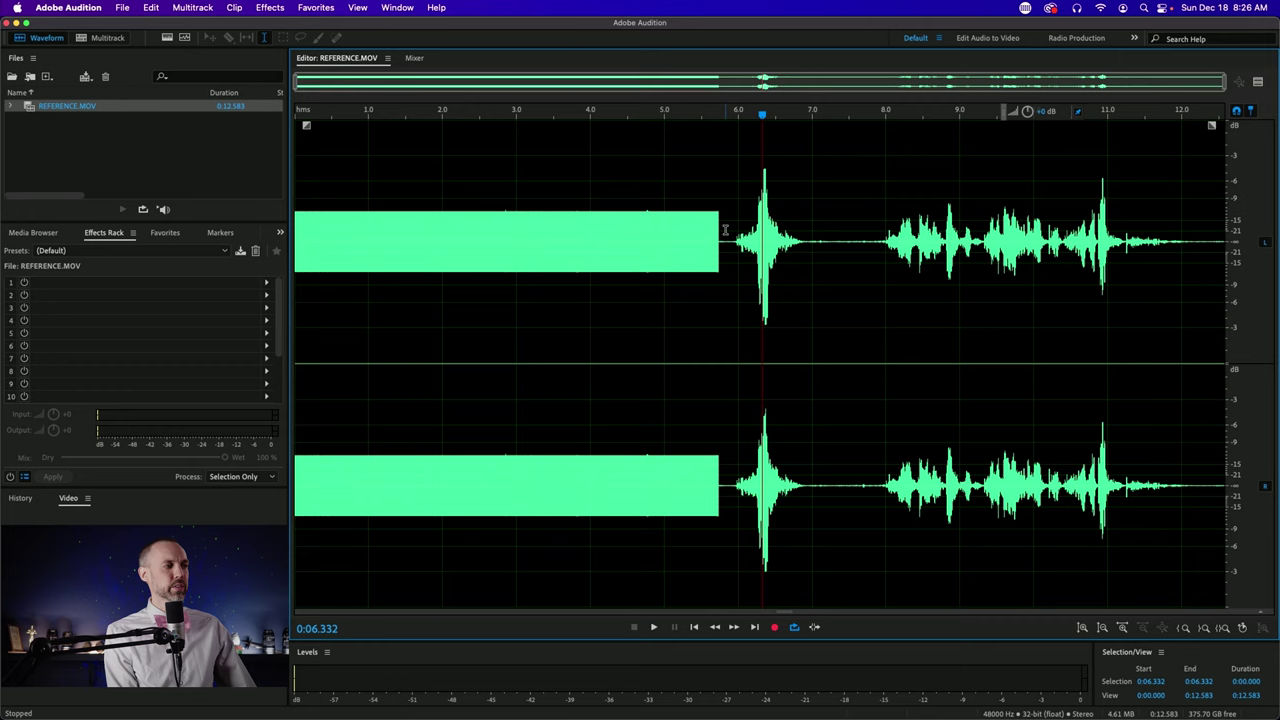
{"action": "left_click_drag", "start_coordinate": [726, 230], "coordinate": [1276, 257]}
{"action": "left_click", "coordinate": [876, 291]}
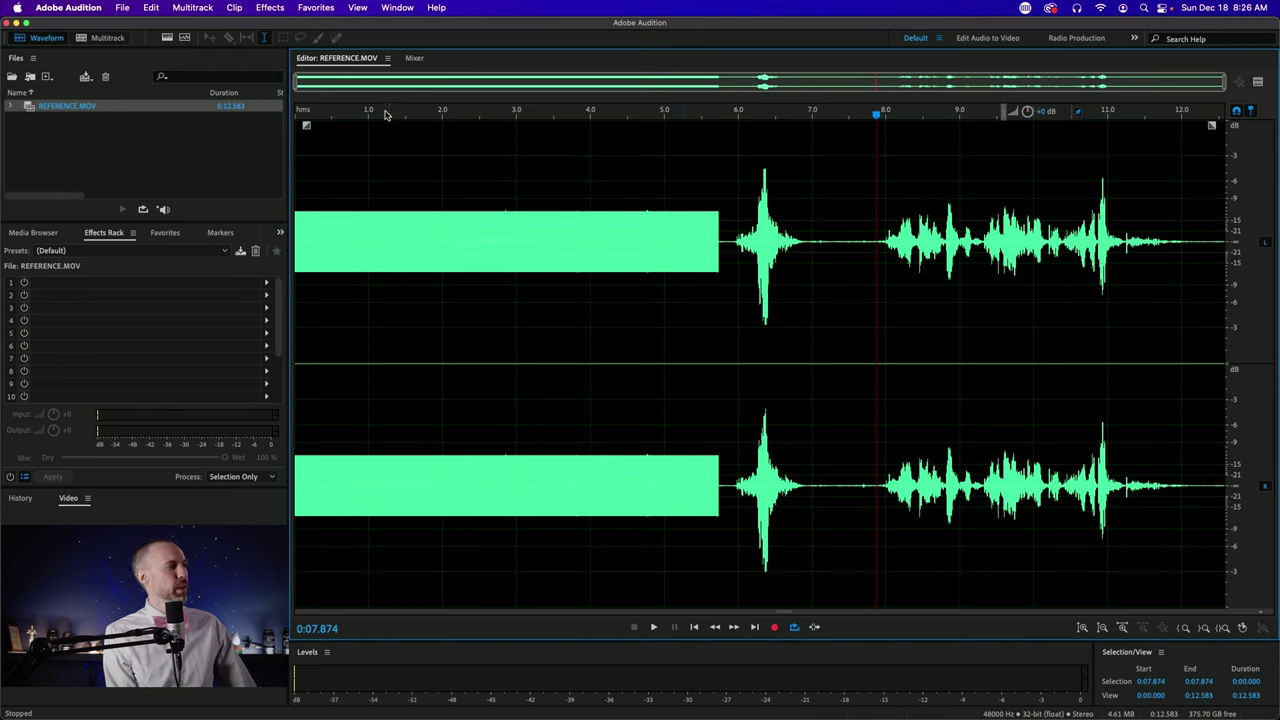
{"action": "left_click", "coordinate": [324, 113]}
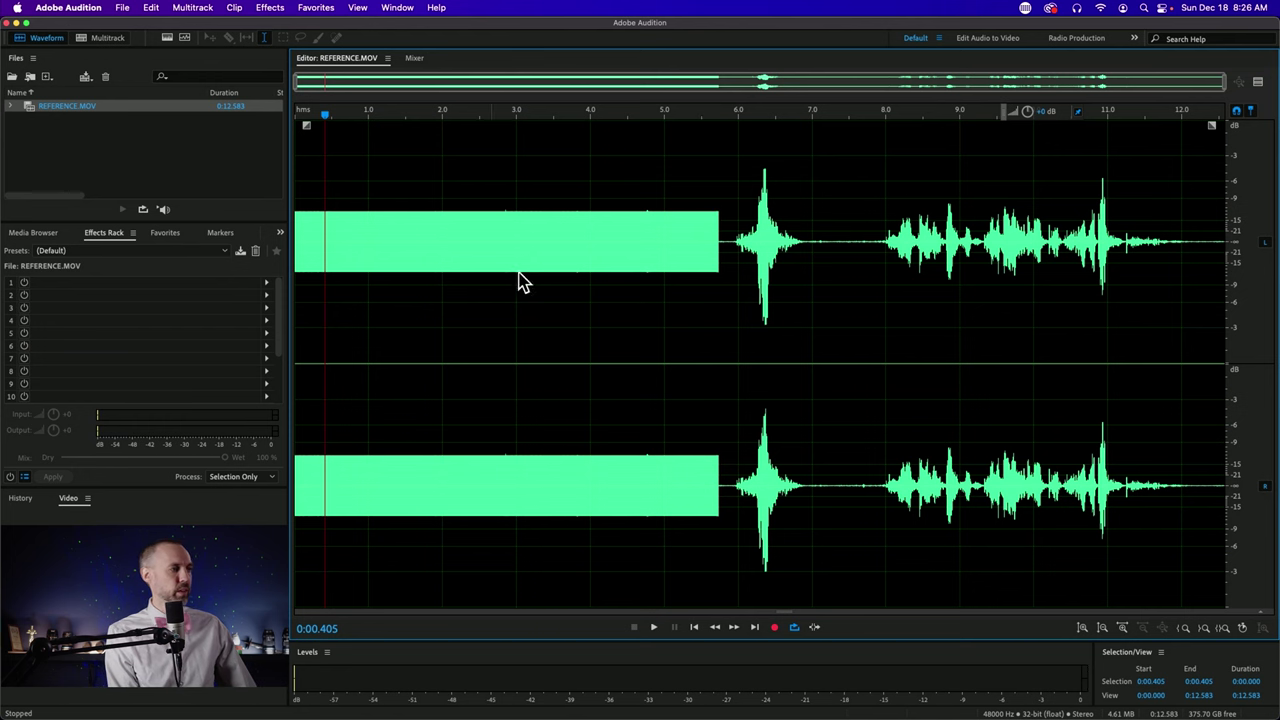
{"action": "key", "text": "equal"}
{"action": "key", "text": "equal"}
{"action": "key", "text": "equal"}
{"action": "key", "text": "equal"}
{"action": "key", "text": "equal"}
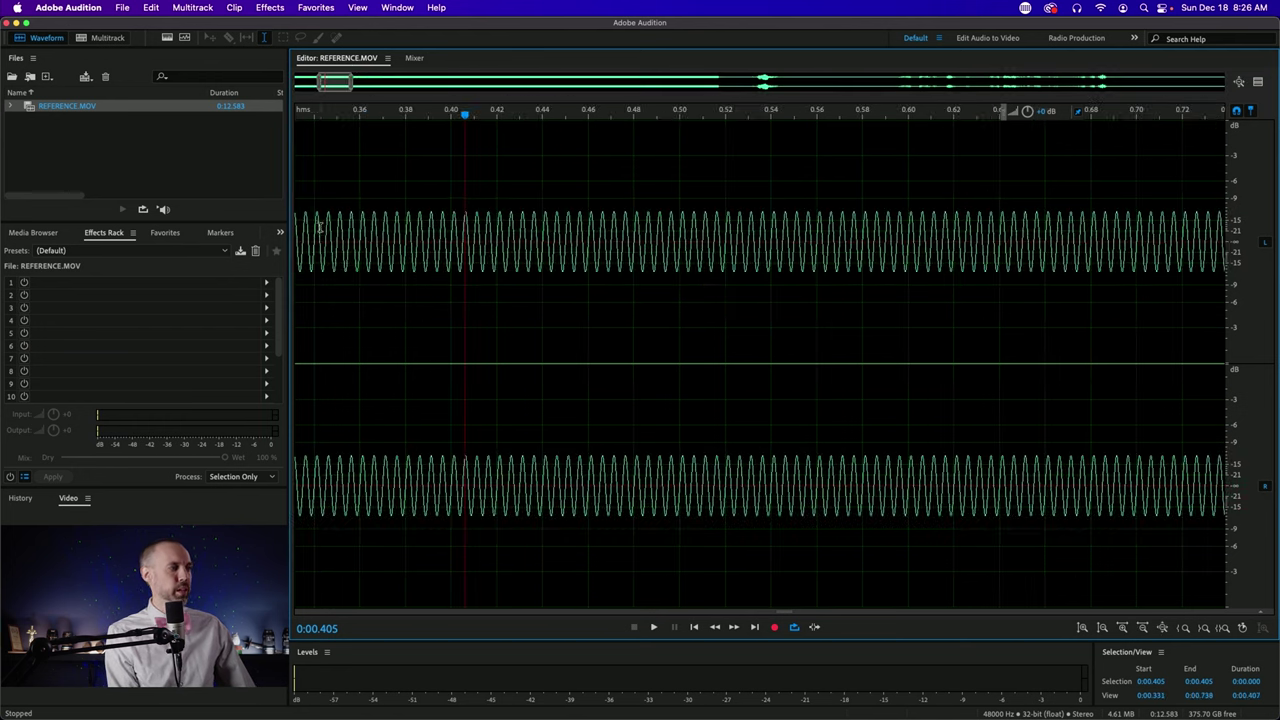
{"action": "scroll", "coordinate": [406, 203], "scroll_direction": "up", "scroll_amount": 2}
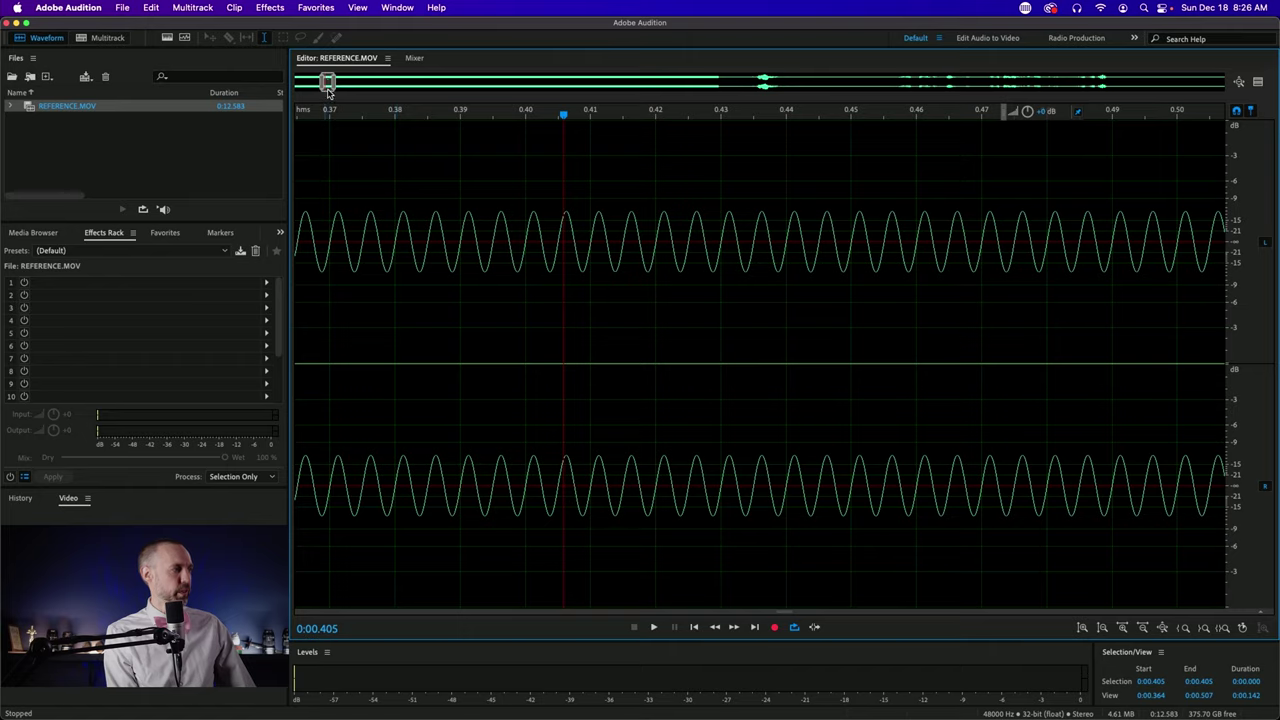
{"action": "left_click_drag", "start_coordinate": [327, 82], "coordinate": [676, 106]}
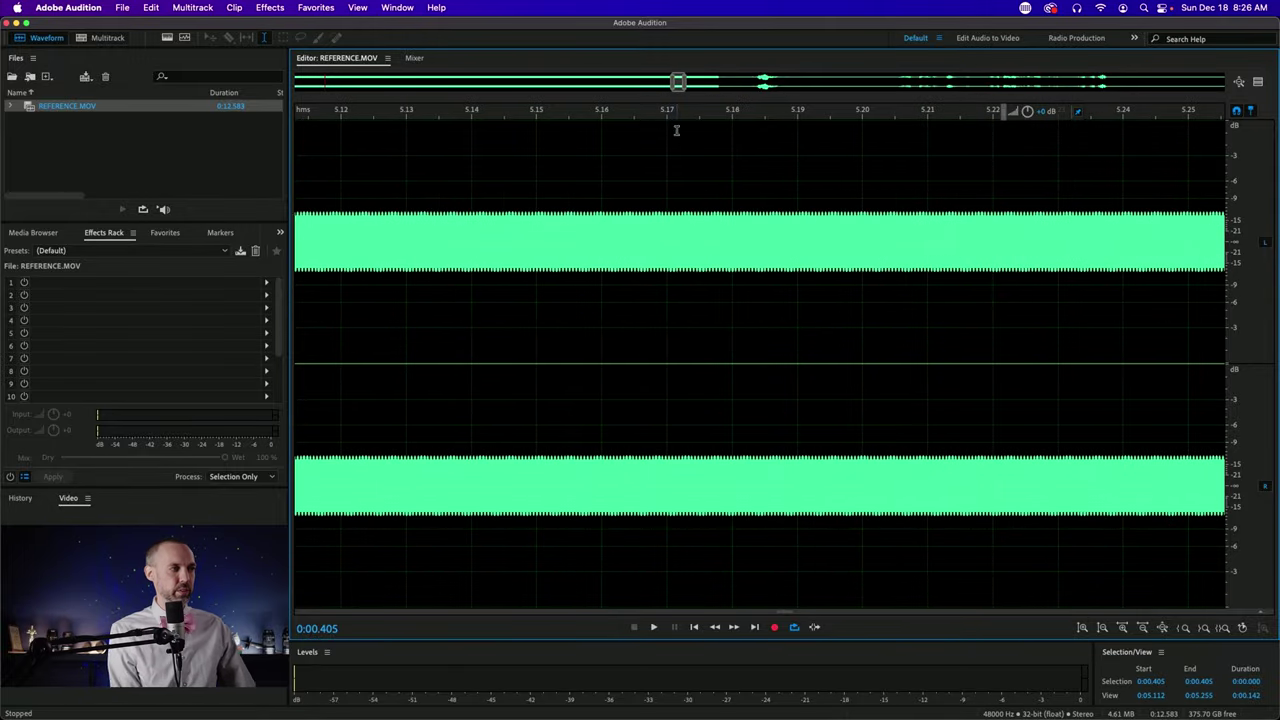
{"action": "key", "text": "backslash"}
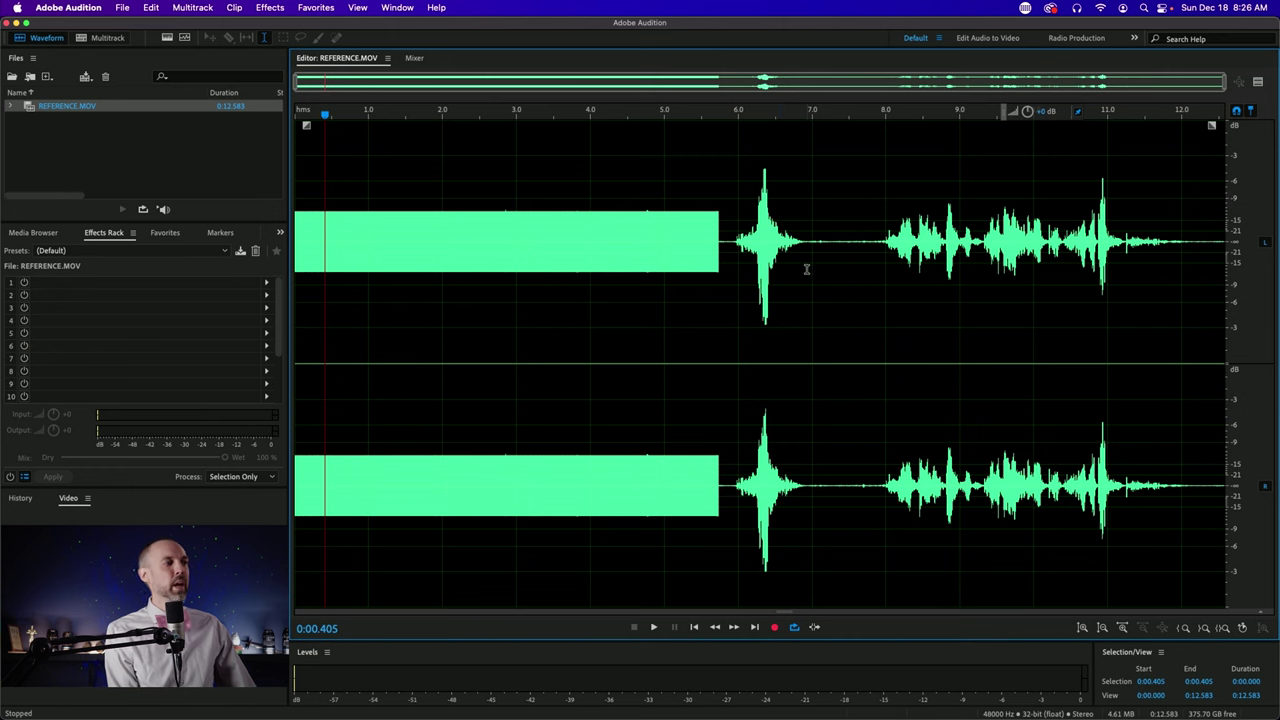
Step: Zoom into the speech onset at 6.341 s, scrub back through the speech, then zoom out to the whole file
{"action": "left_click", "coordinate": [763, 113]}
{"action": "scroll", "coordinate": [763, 113], "scroll_direction": "up", "scroll_amount": 10}
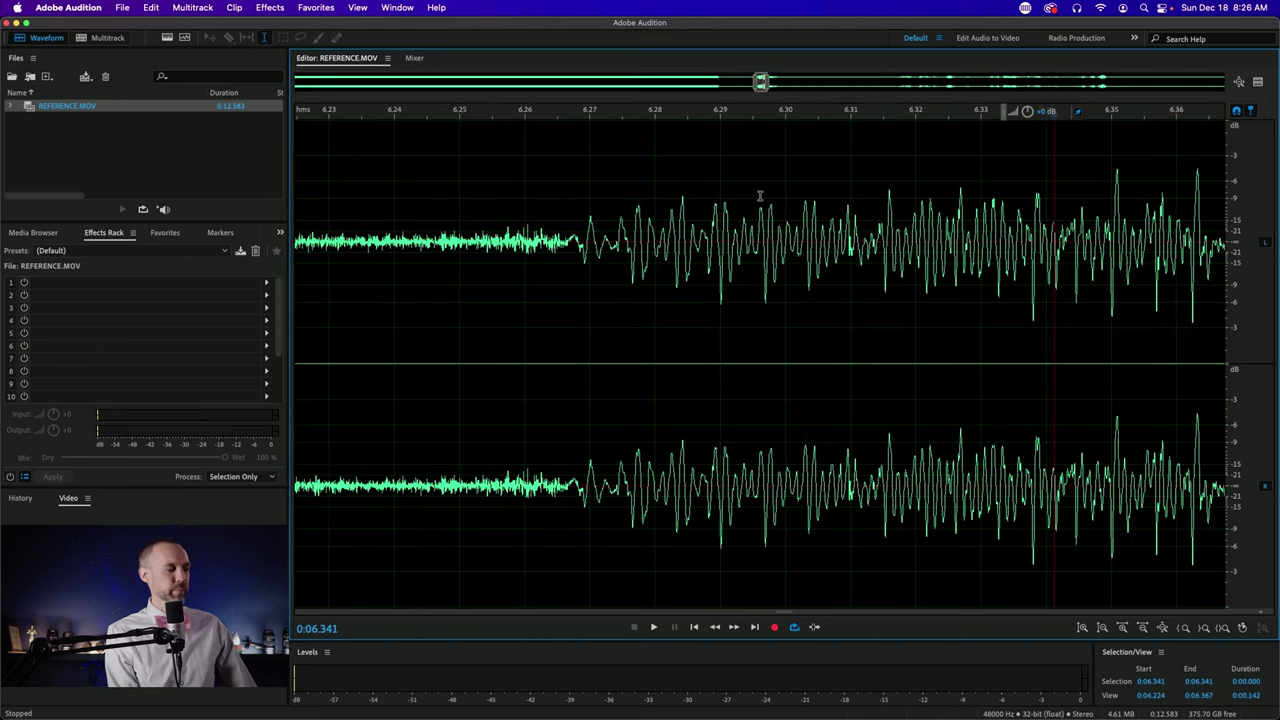
{"action": "scroll", "coordinate": [1053, 225], "scroll_direction": "right", "scroll_amount": 5}
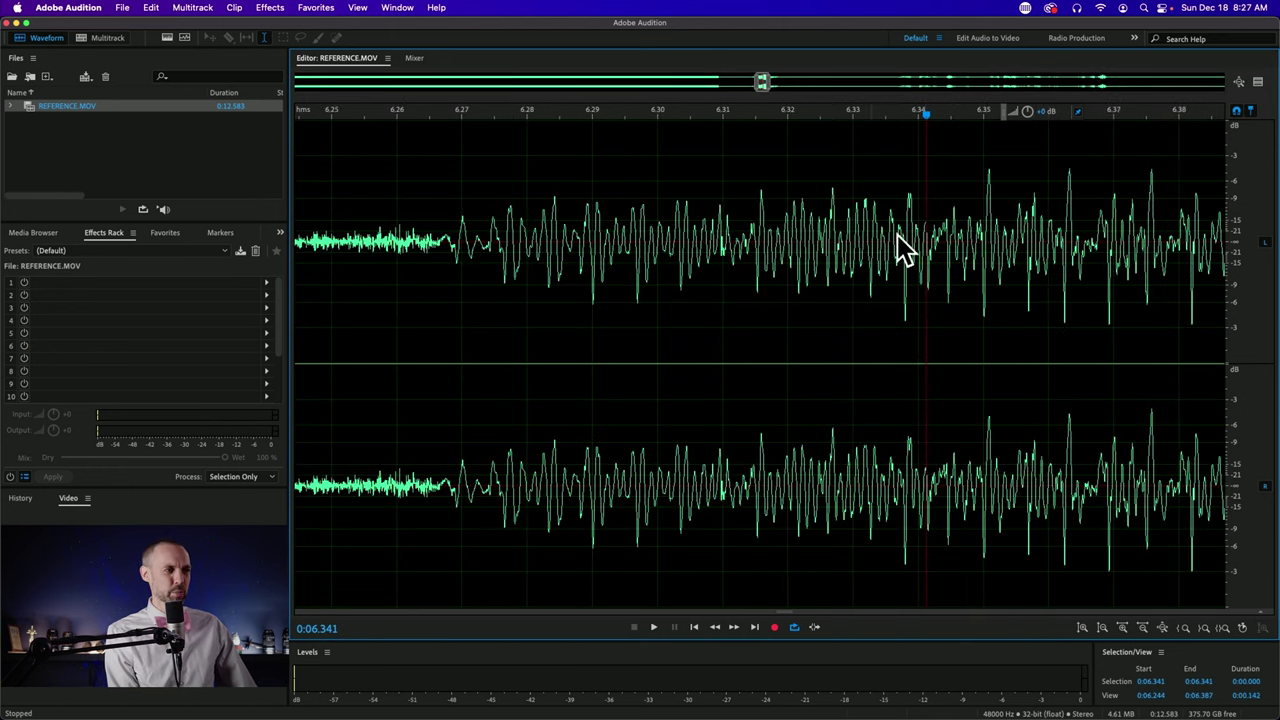
{"action": "scroll", "coordinate": [927, 226], "scroll_direction": "up", "scroll_amount": 8}
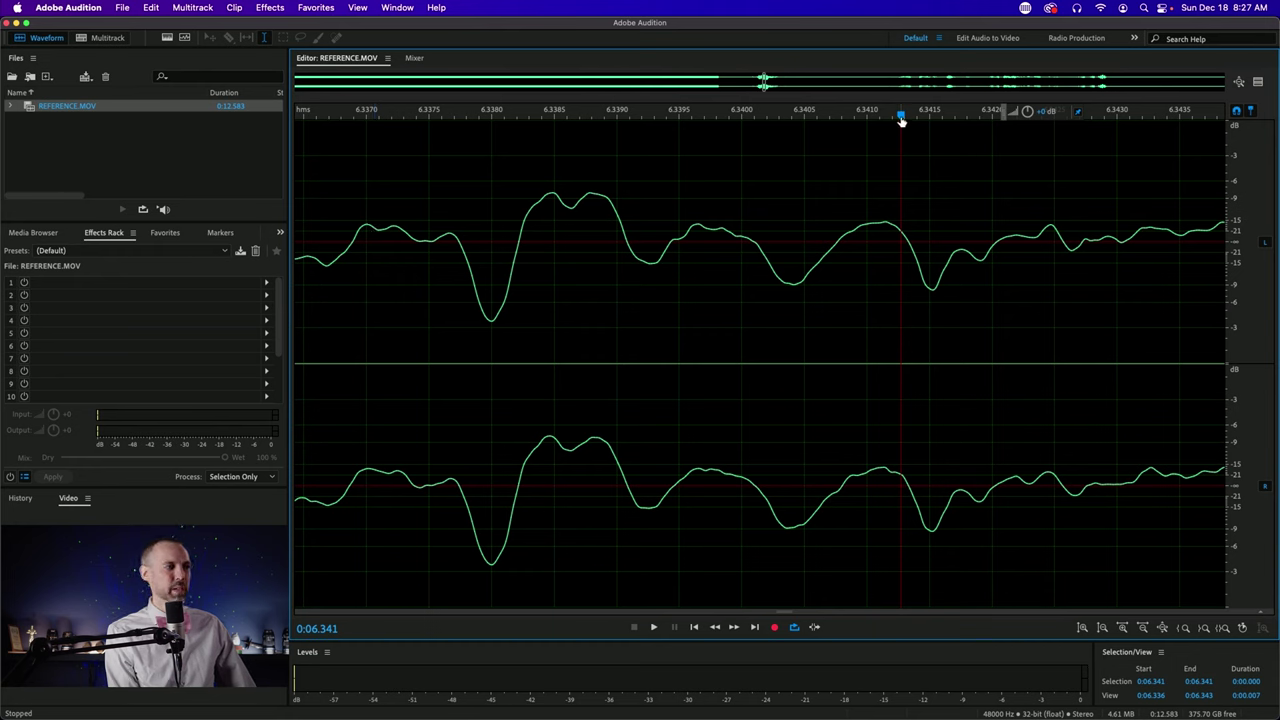
{"action": "left_click_drag", "start_coordinate": [901, 119], "coordinate": [866, 120]}
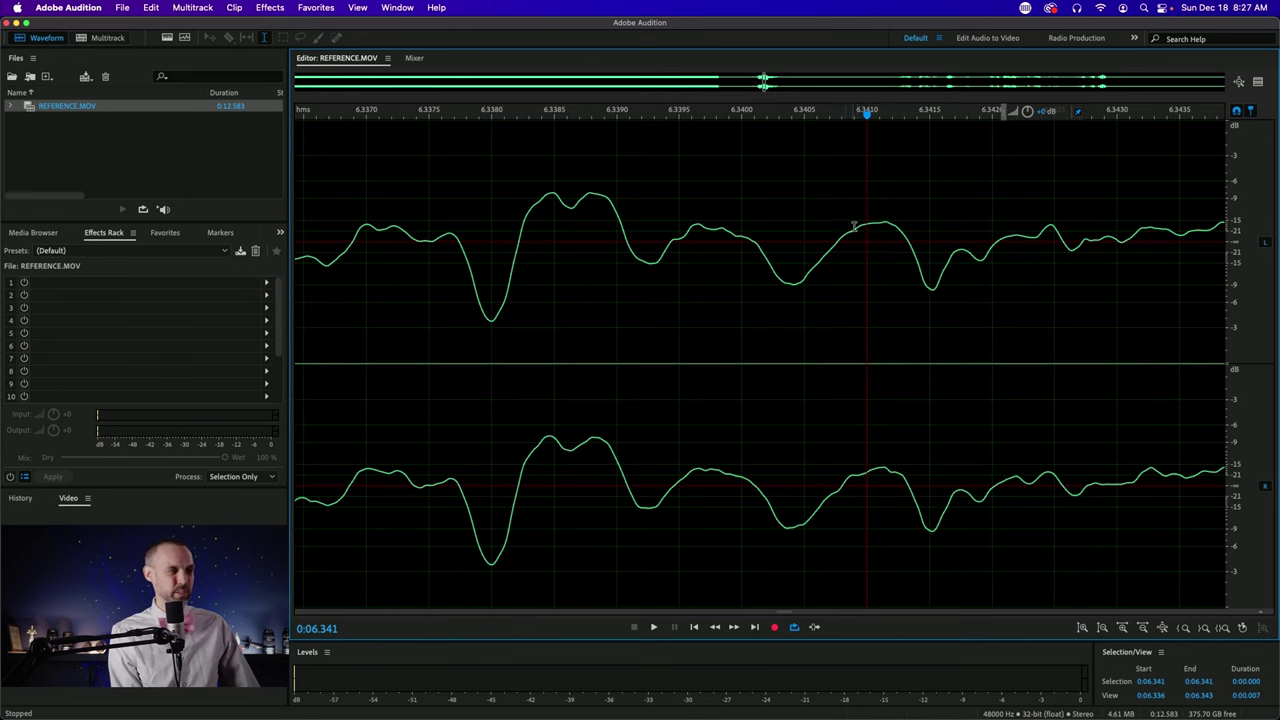
{"action": "key", "text": "backslash"}
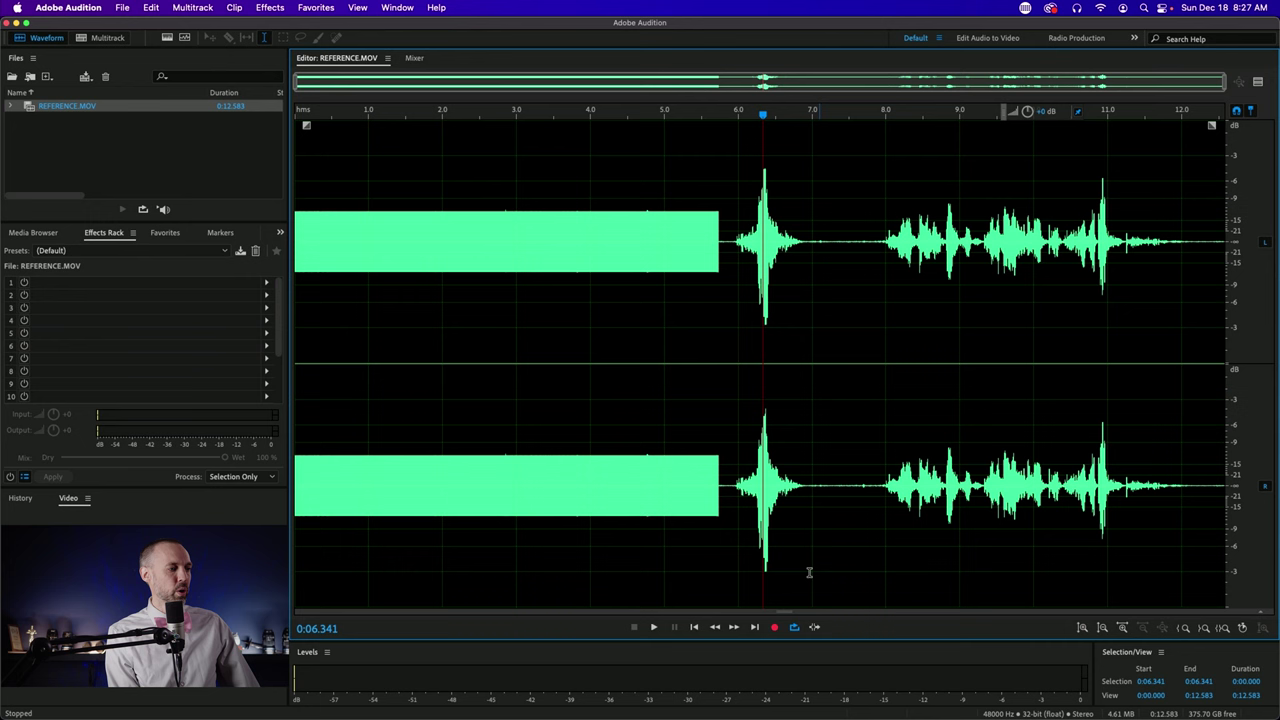
Step: Reveal the spectral frequency display and inspect the tone steps around 4.474 s
{"action": "left_click_drag", "start_coordinate": [786, 611], "coordinate": [780, 347]}
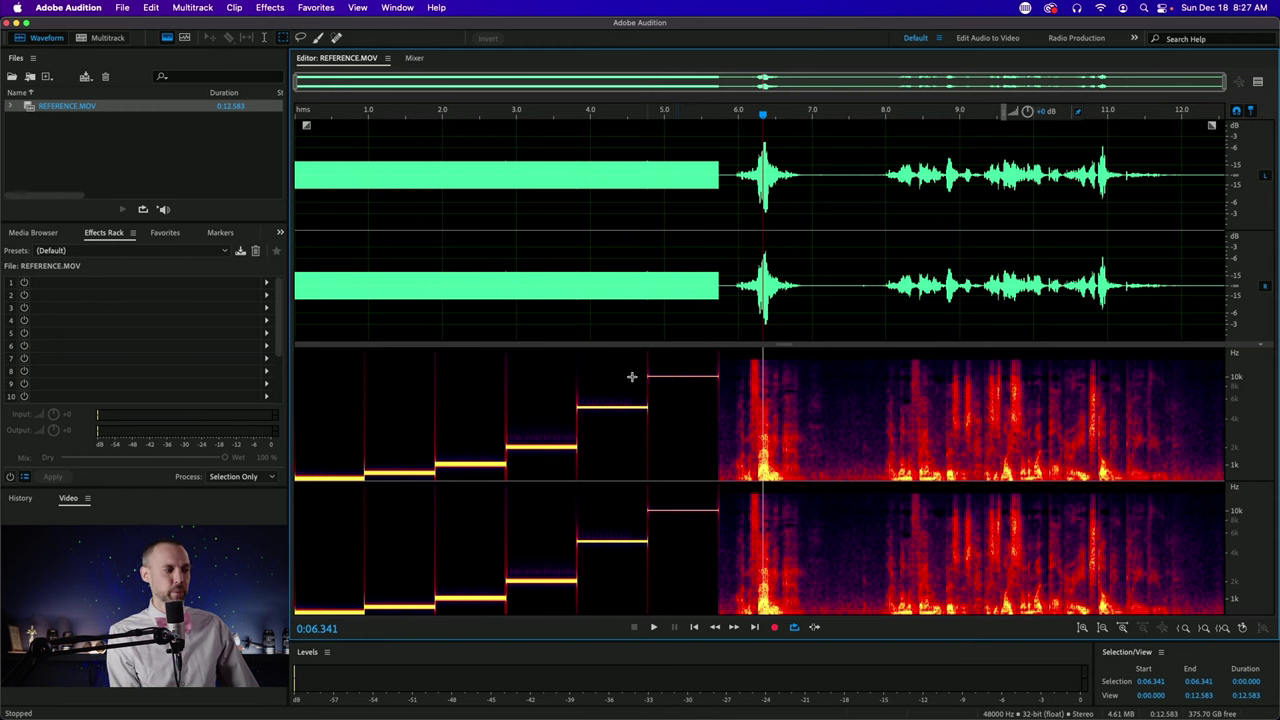
{"action": "left_click", "coordinate": [626, 114]}
{"action": "scroll", "coordinate": [621, 120], "scroll_direction": "up", "scroll_amount": 2}
{"action": "scroll", "coordinate": [620, 125], "scroll_direction": "up", "scroll_amount": 3}
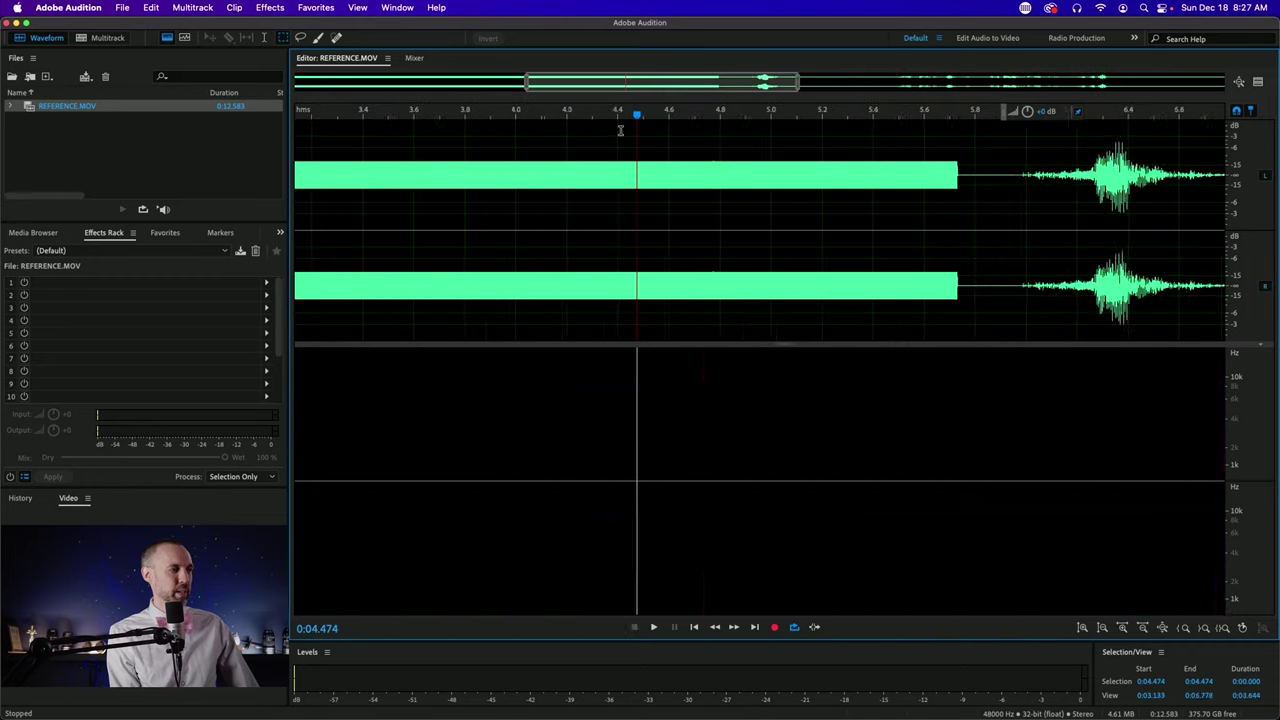
{"action": "scroll", "coordinate": [620, 130], "scroll_direction": "down", "scroll_amount": 5}
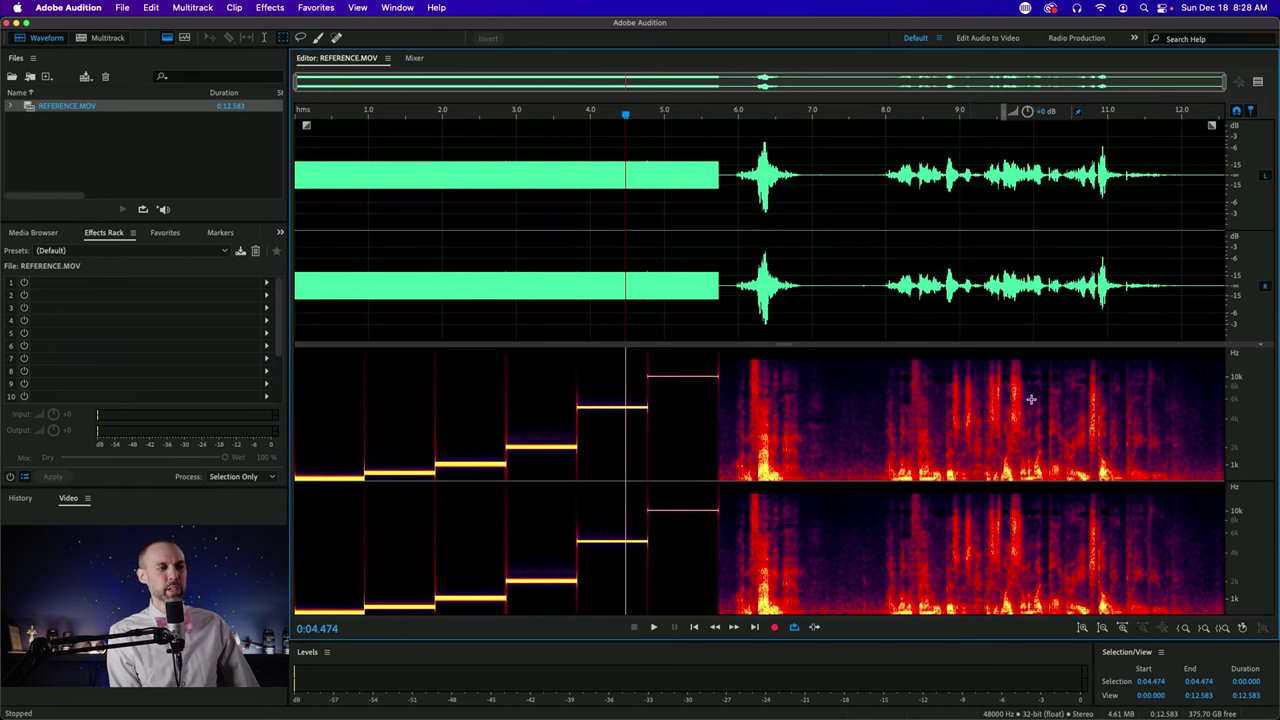
Step: Play REFERENCE from 5.818 s into the speech, stop, and park the playhead near 8.6 s
{"action": "left_click", "coordinate": [726, 114]}
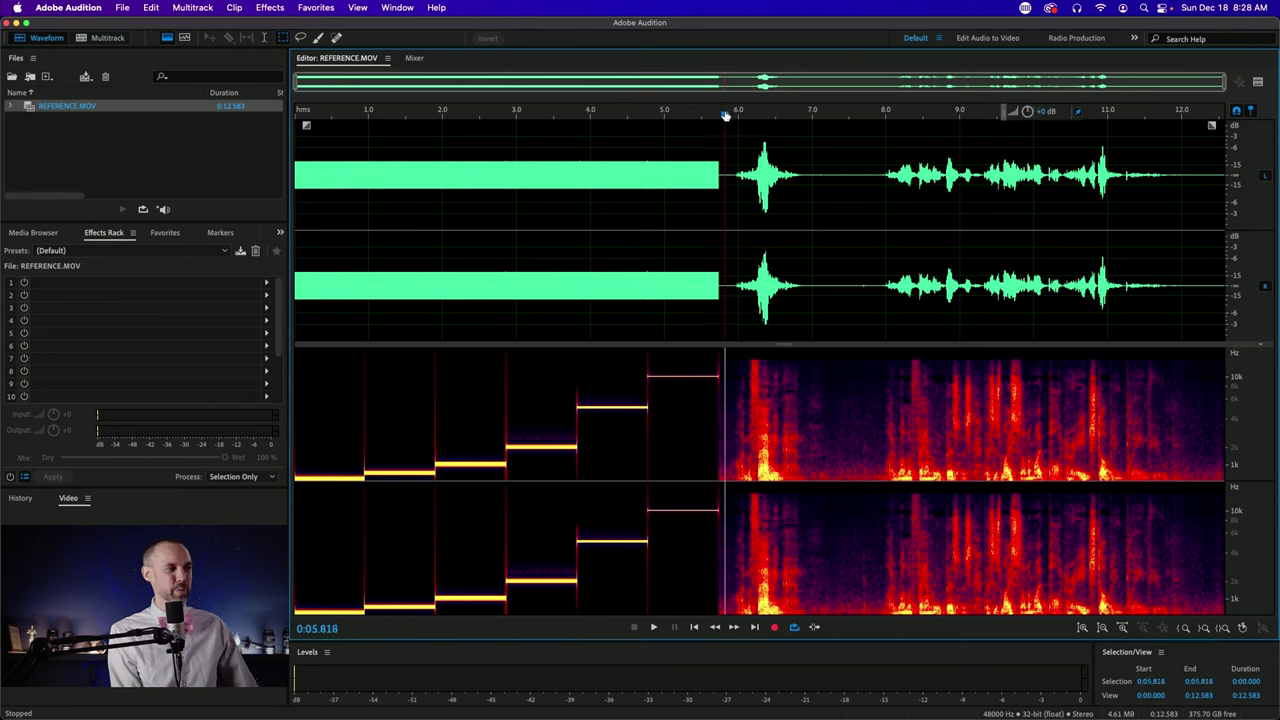
{"action": "key", "text": "space"}
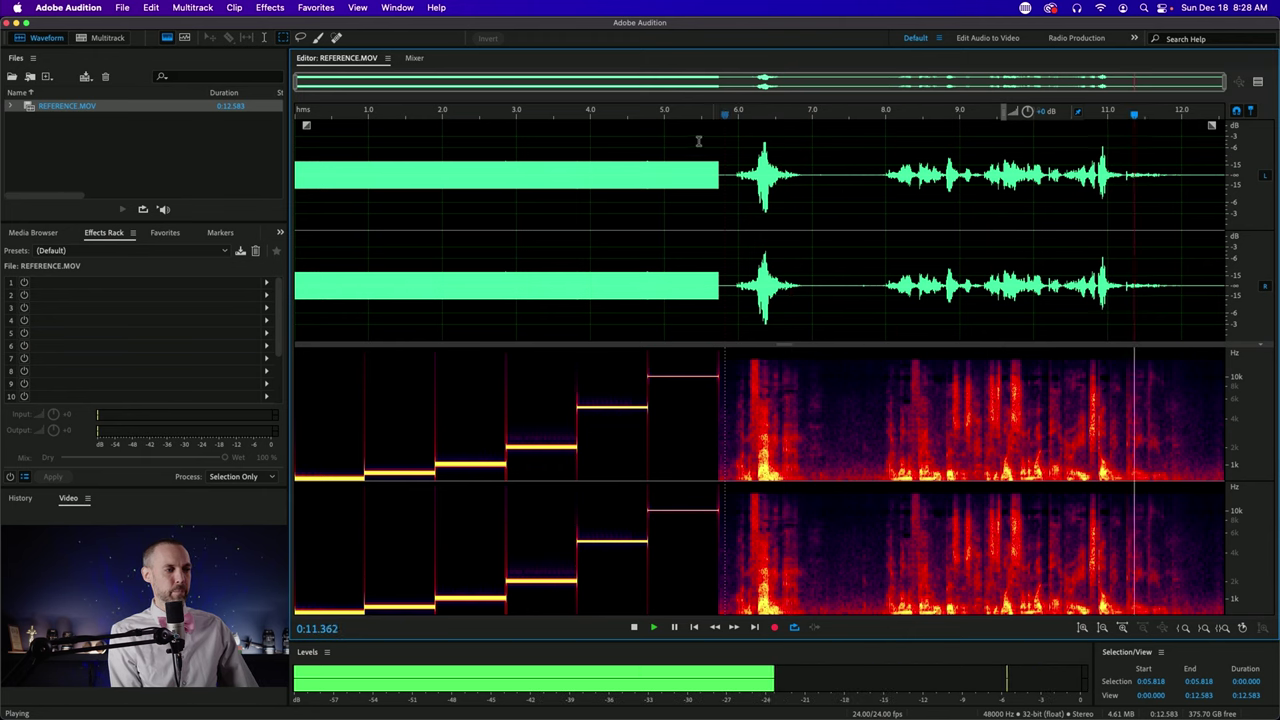
{"action": "key", "text": "space"}
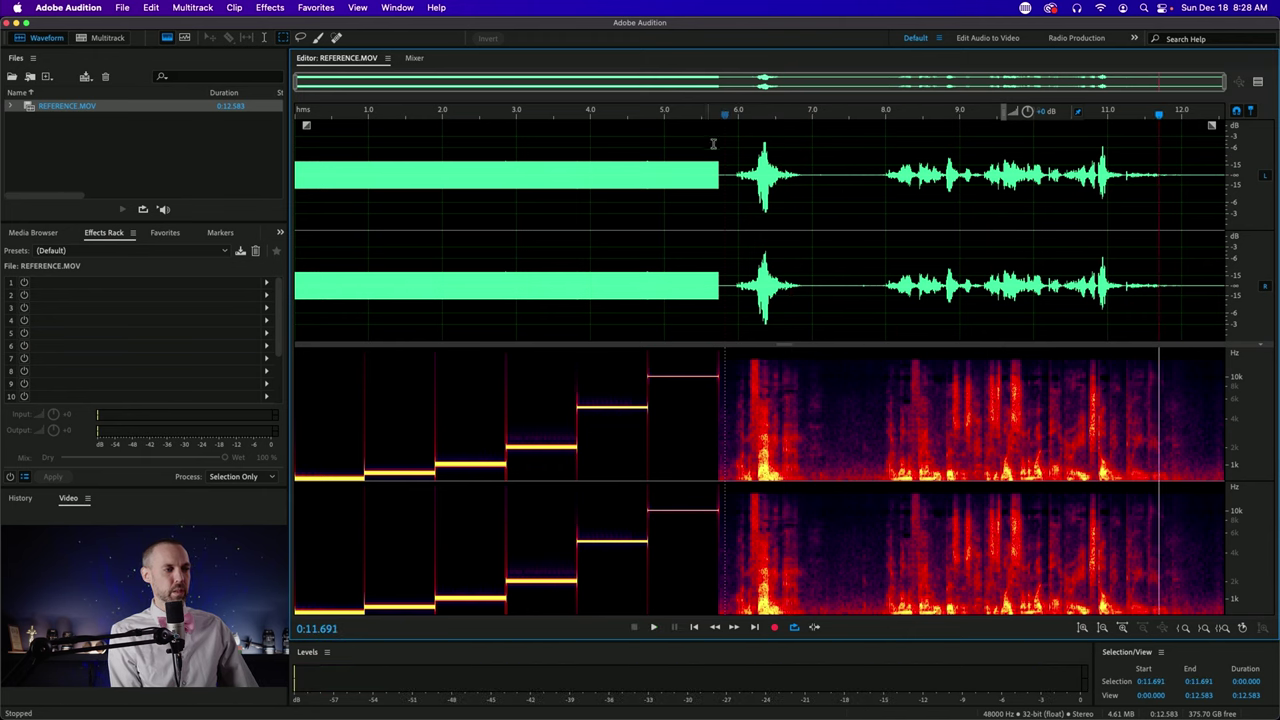
{"action": "left_click", "coordinate": [932, 111]}
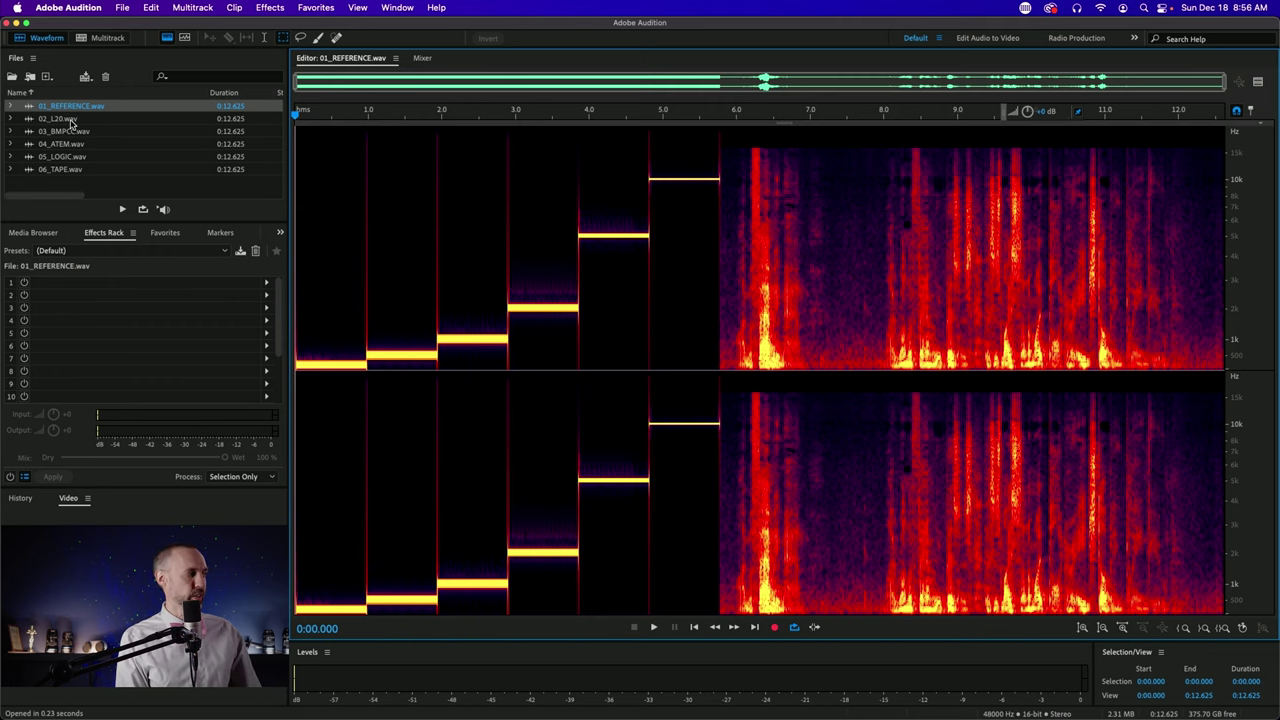
Step: Switch the editor from 01_REFERENCE.wav to 02_L20.wav in the Files panel
{"action": "left_click", "coordinate": [70, 120]}
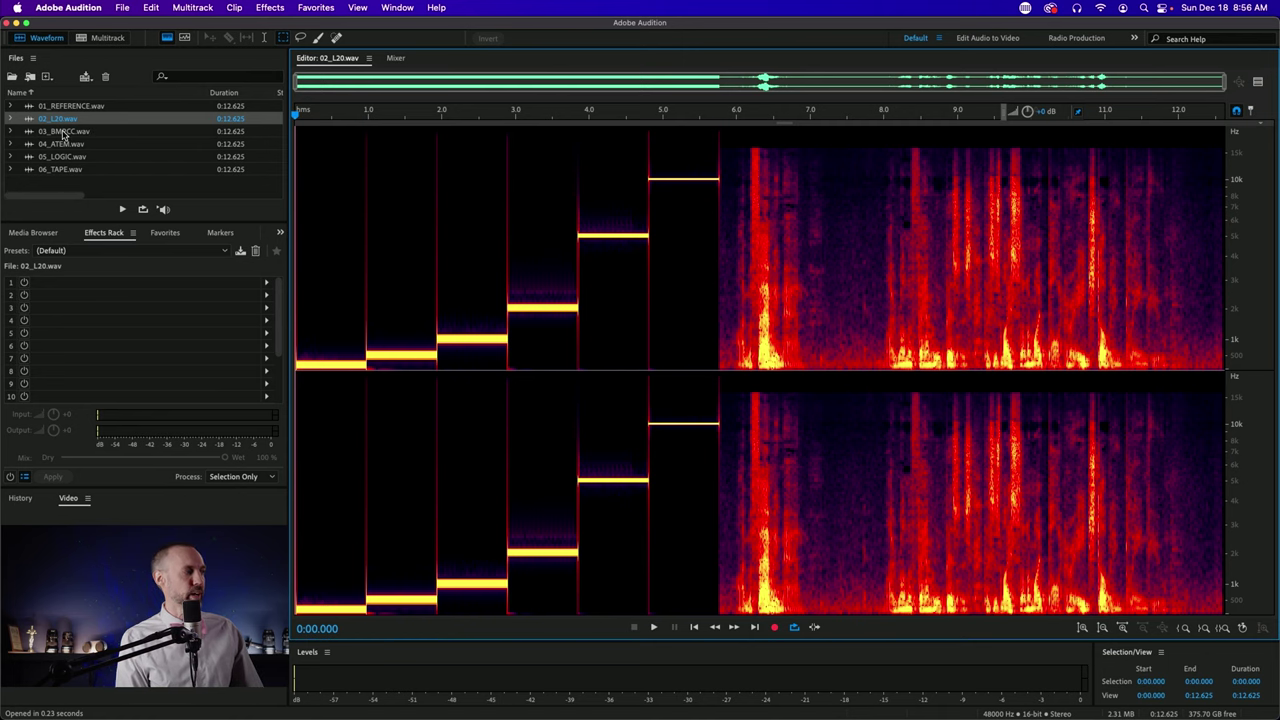
Step: Open 03_BMPCC.wav, then flip to 02_L20.wav and back to compare their spectra
{"action": "double_click", "coordinate": [64, 131]}
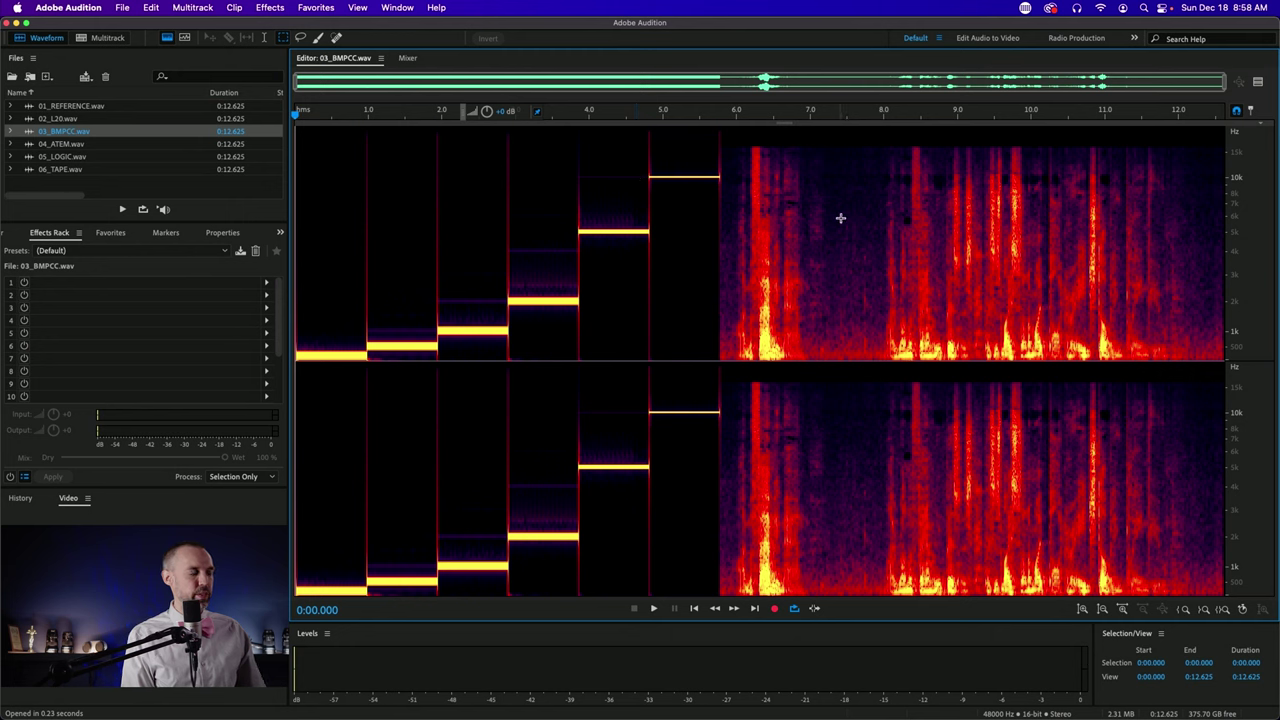
{"action": "left_click", "coordinate": [60, 119]}
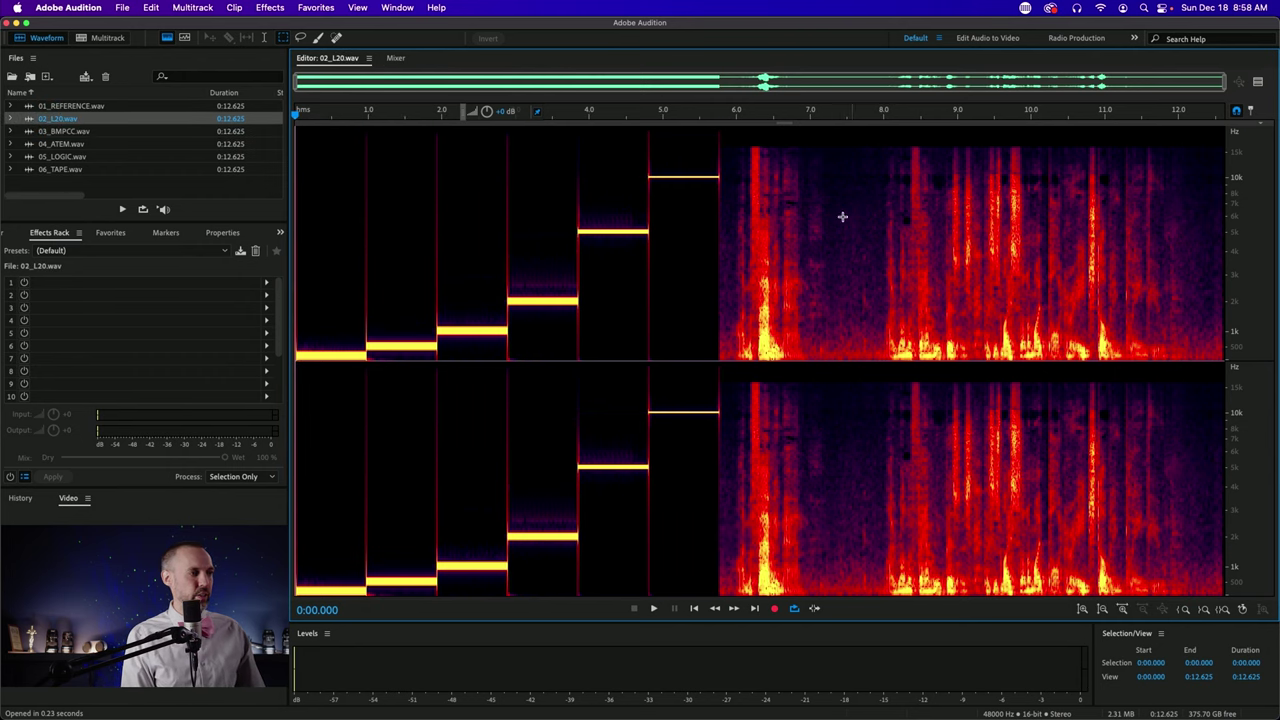
{"action": "left_click", "coordinate": [58, 132]}
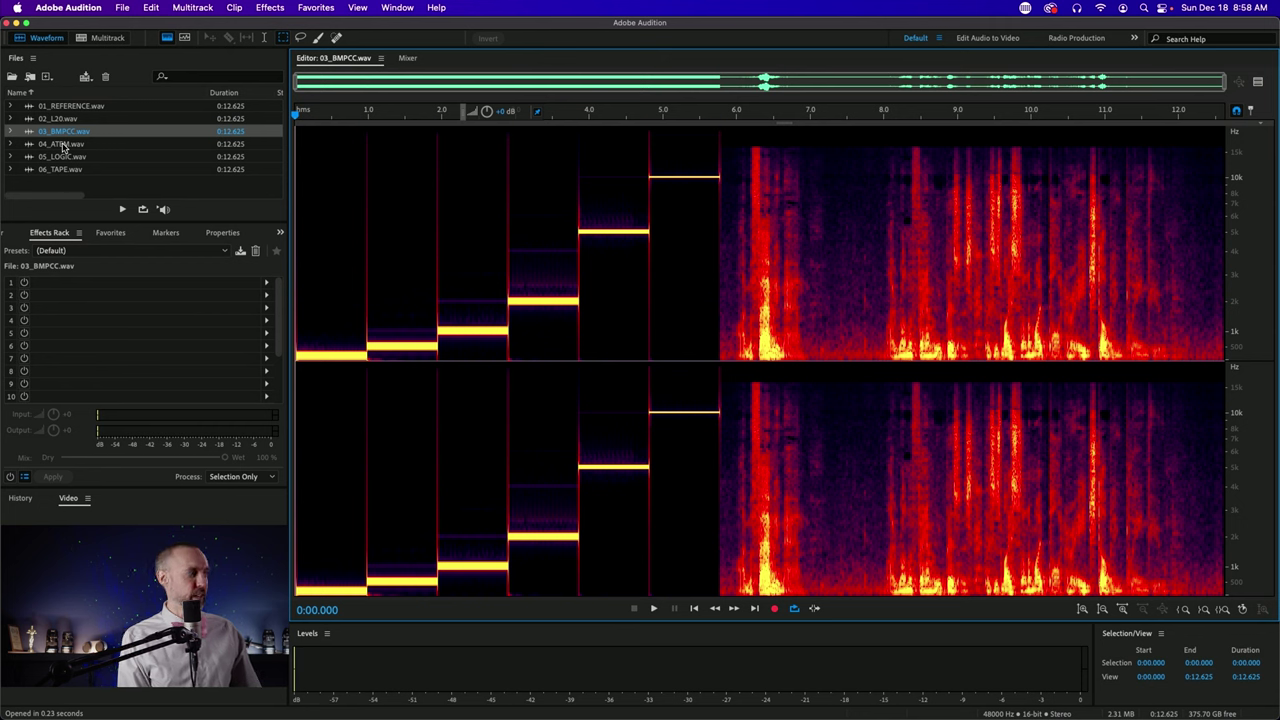
Step: Compare 04_ATEM.wav against 03_BMPCC.wav, then bring up 05_LOGIC.wav
{"action": "left_click", "coordinate": [63, 147]}
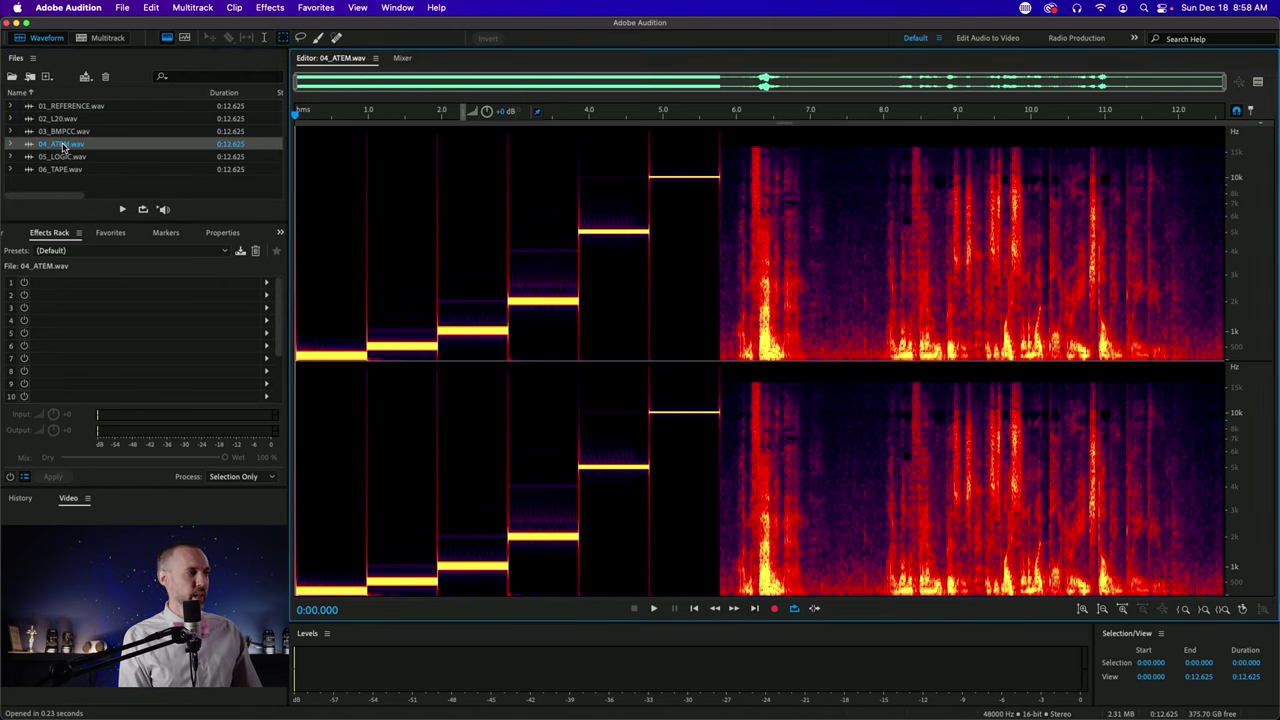
{"action": "left_click", "coordinate": [58, 133]}
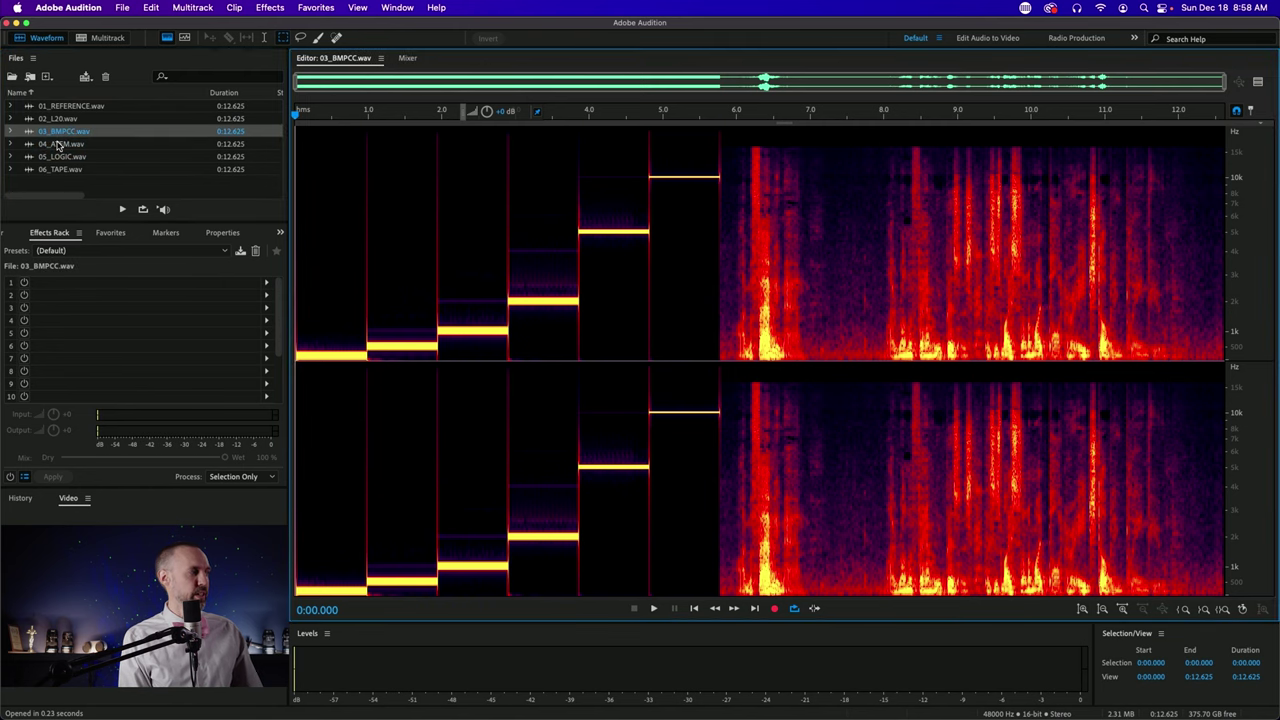
{"action": "left_click", "coordinate": [58, 146]}
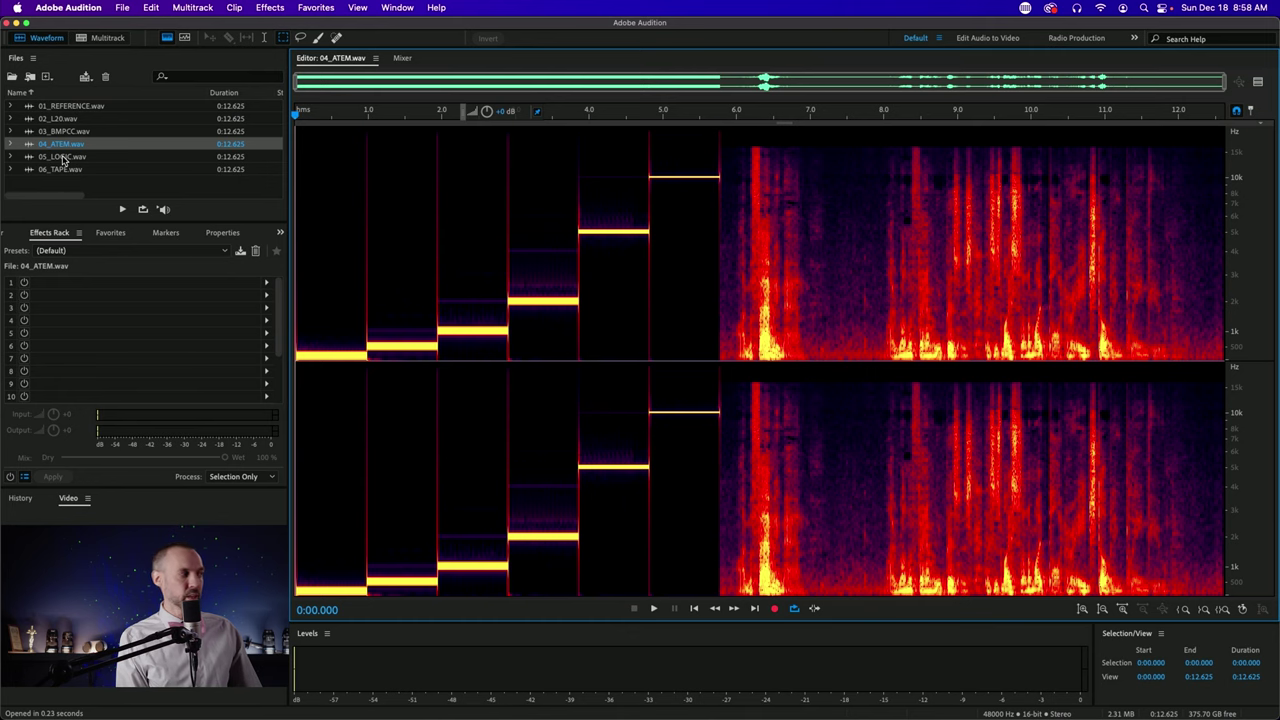
{"action": "left_click", "coordinate": [62, 157]}
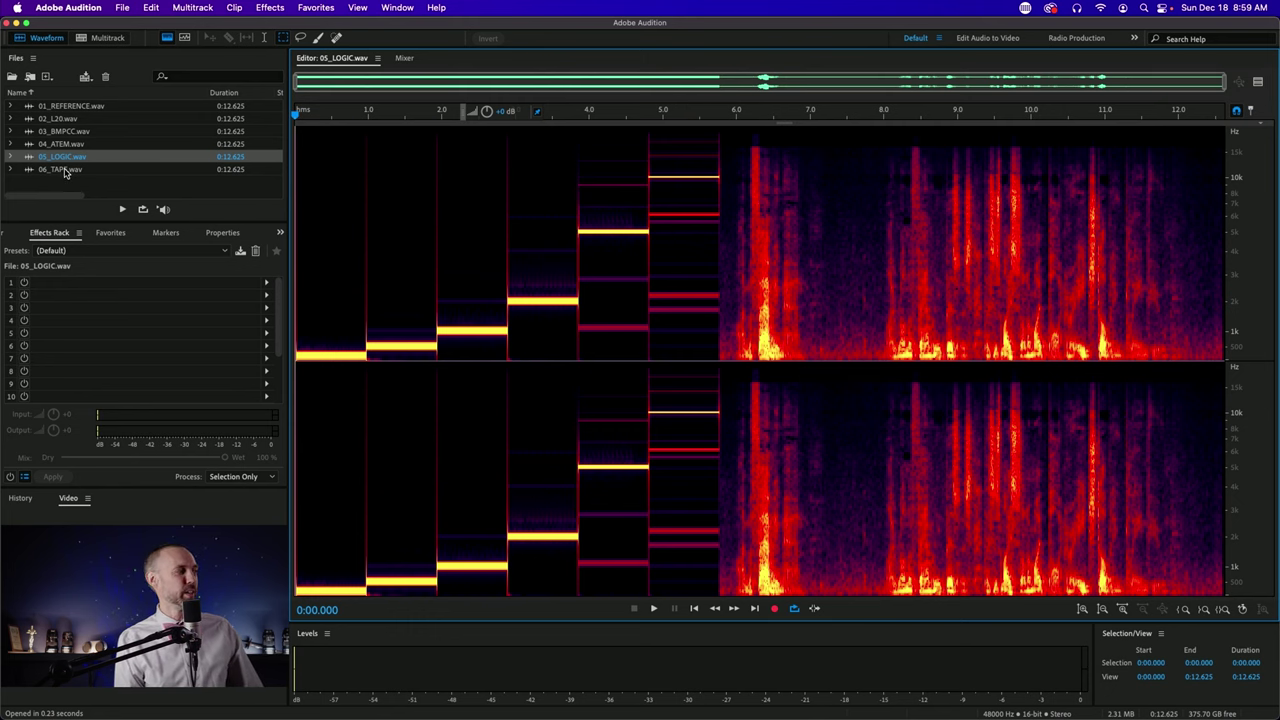
Step: Compare 06_TAPE.wav with 05_LOGIC.wav, set the playhead at 5.52 s, and reopen 06_TAPE.wav
{"action": "double_click", "coordinate": [62, 169]}
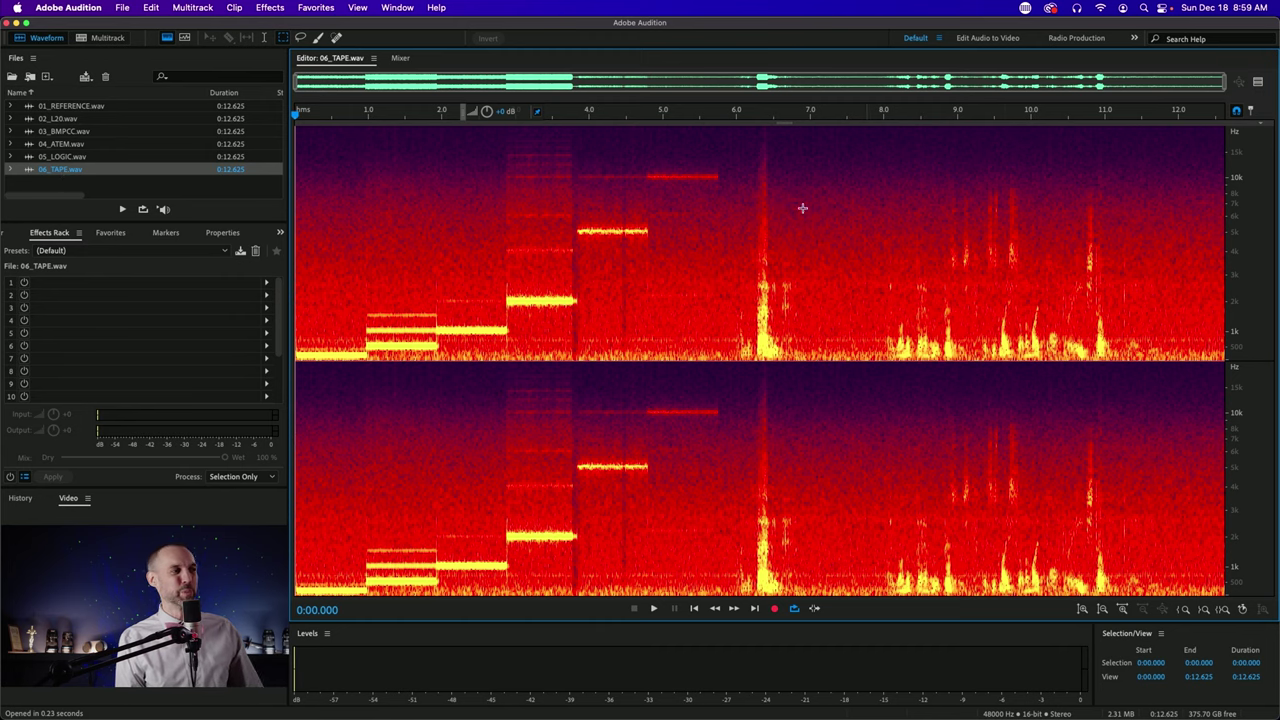
{"action": "double_click", "coordinate": [62, 157]}
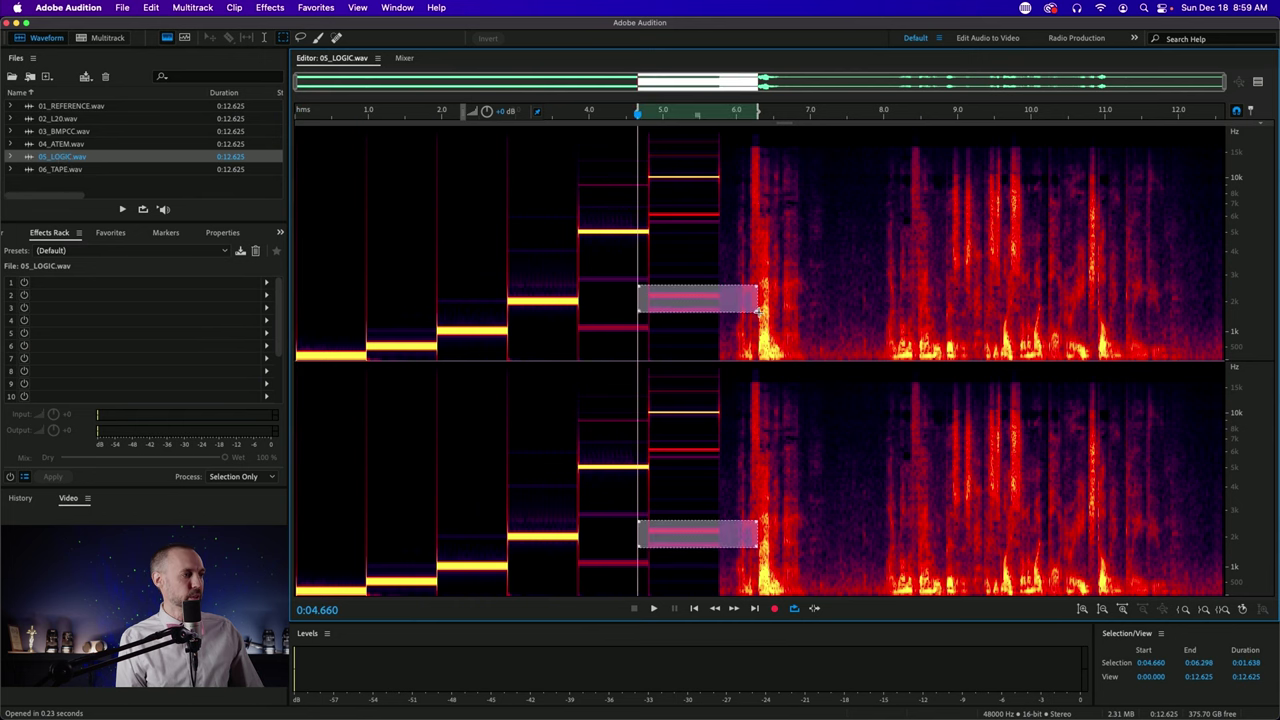
{"action": "left_click", "coordinate": [700, 276]}
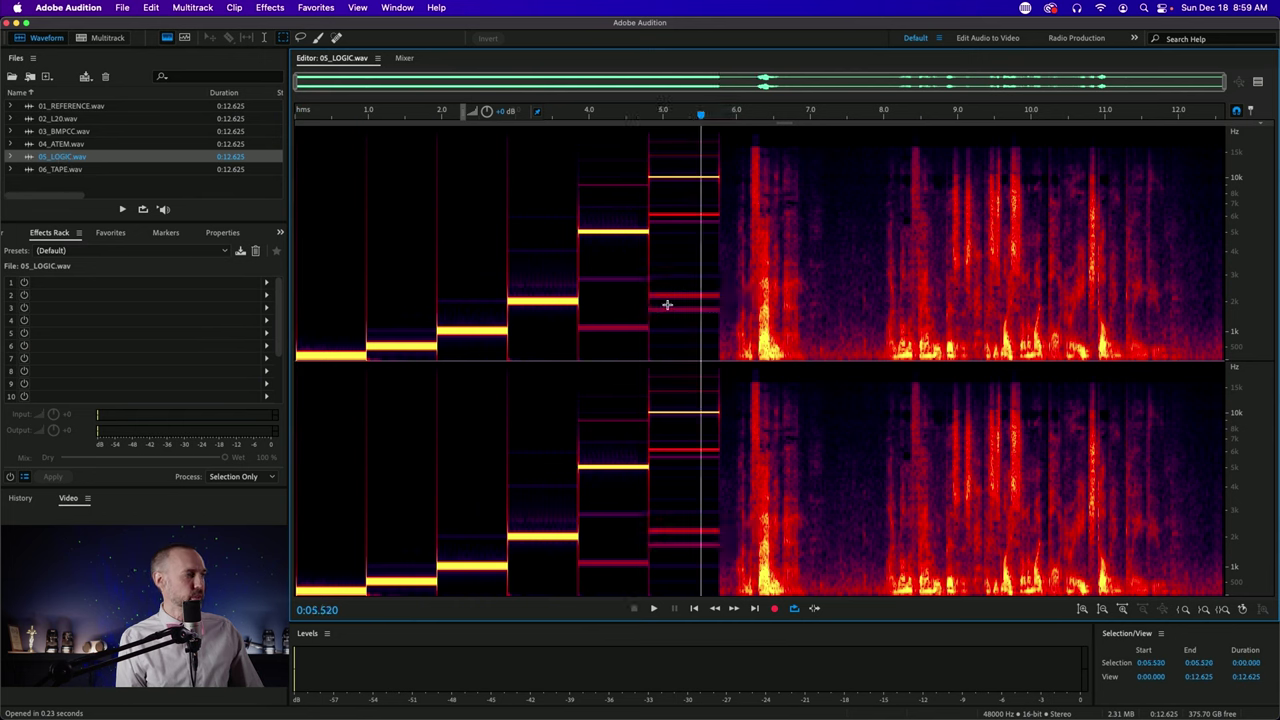
{"action": "left_click", "coordinate": [68, 172]}
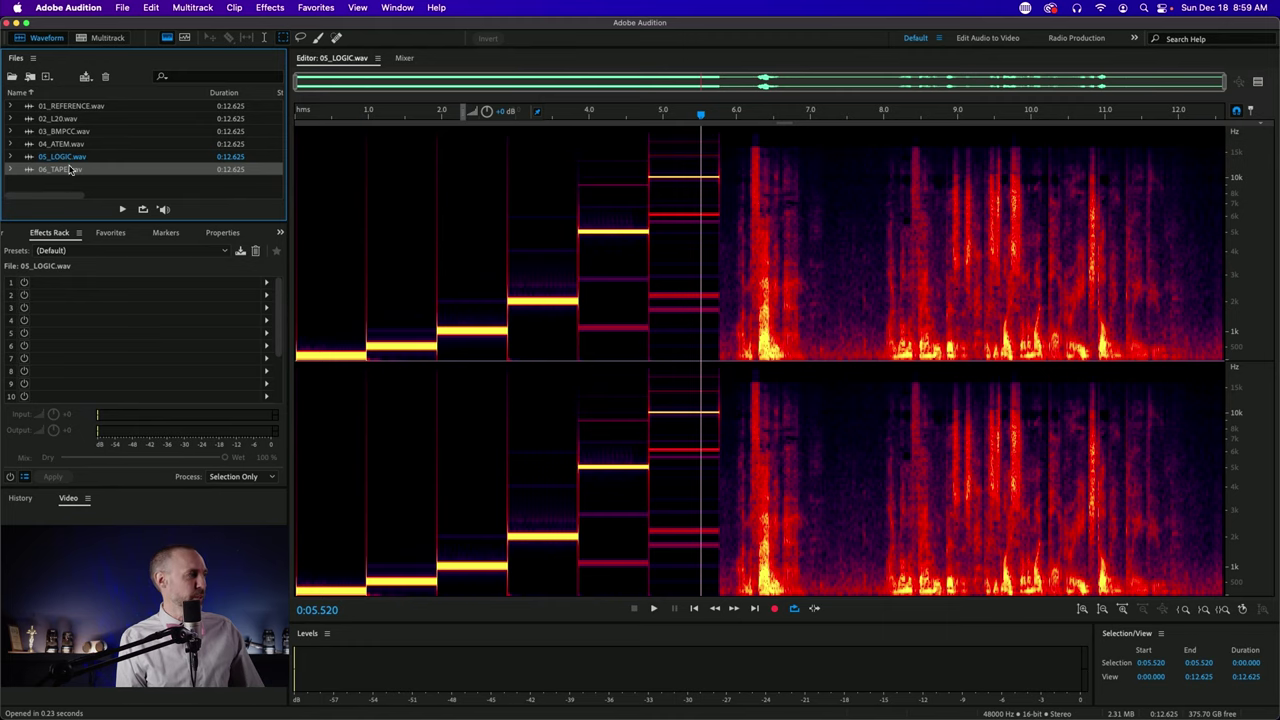
{"action": "double_click", "coordinate": [44, 172]}
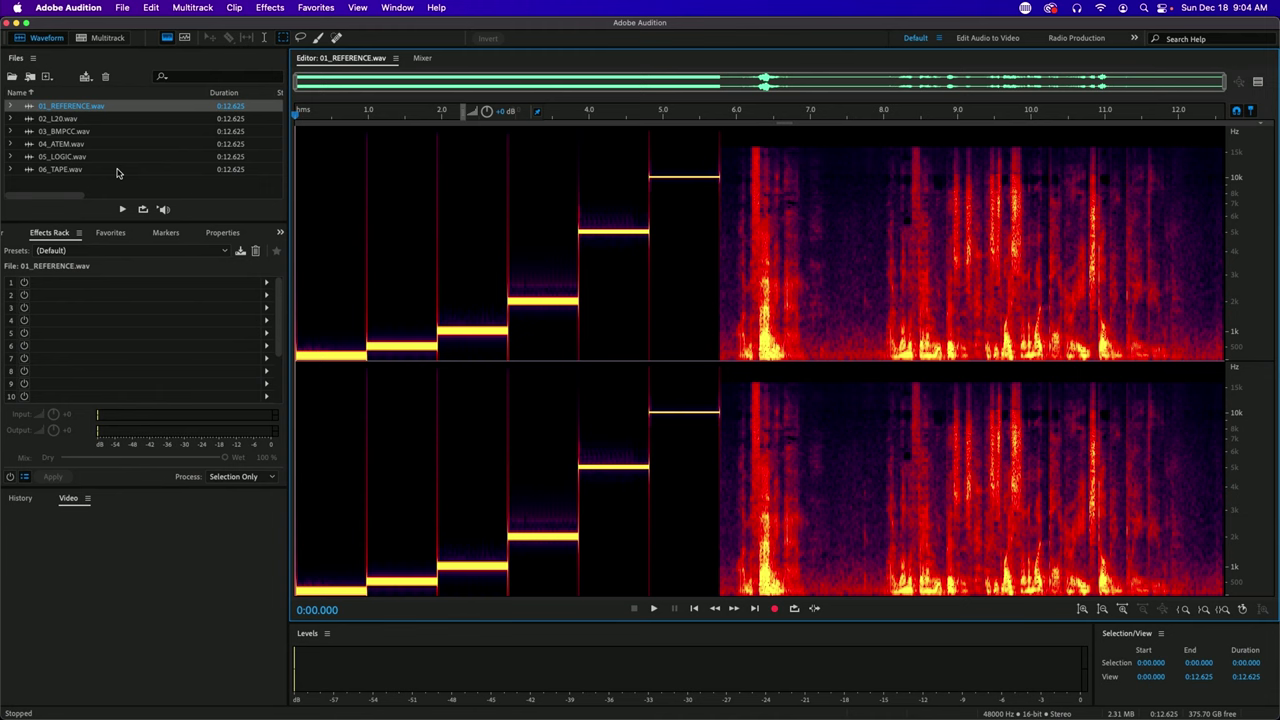
{"action": "key", "text": "space"}
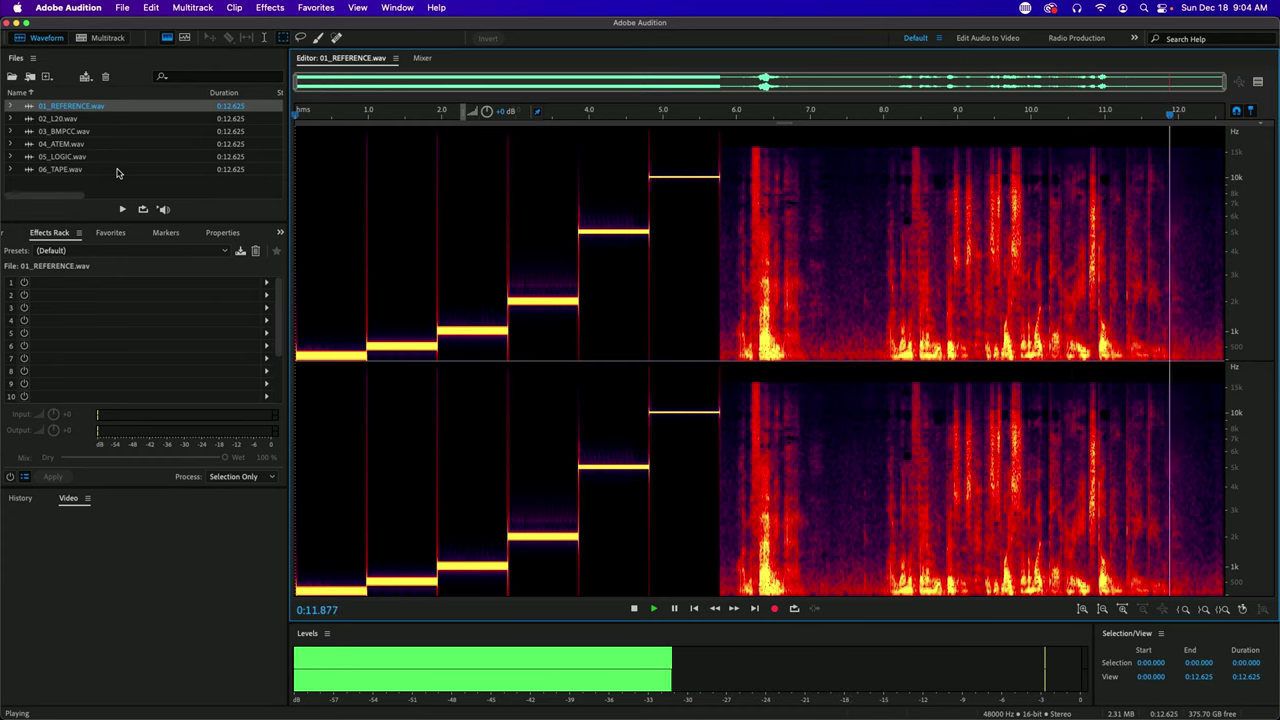
Step: Switch the editor to 06_TAPE.wav while playback keeps running
{"action": "left_click", "coordinate": [84, 170]}
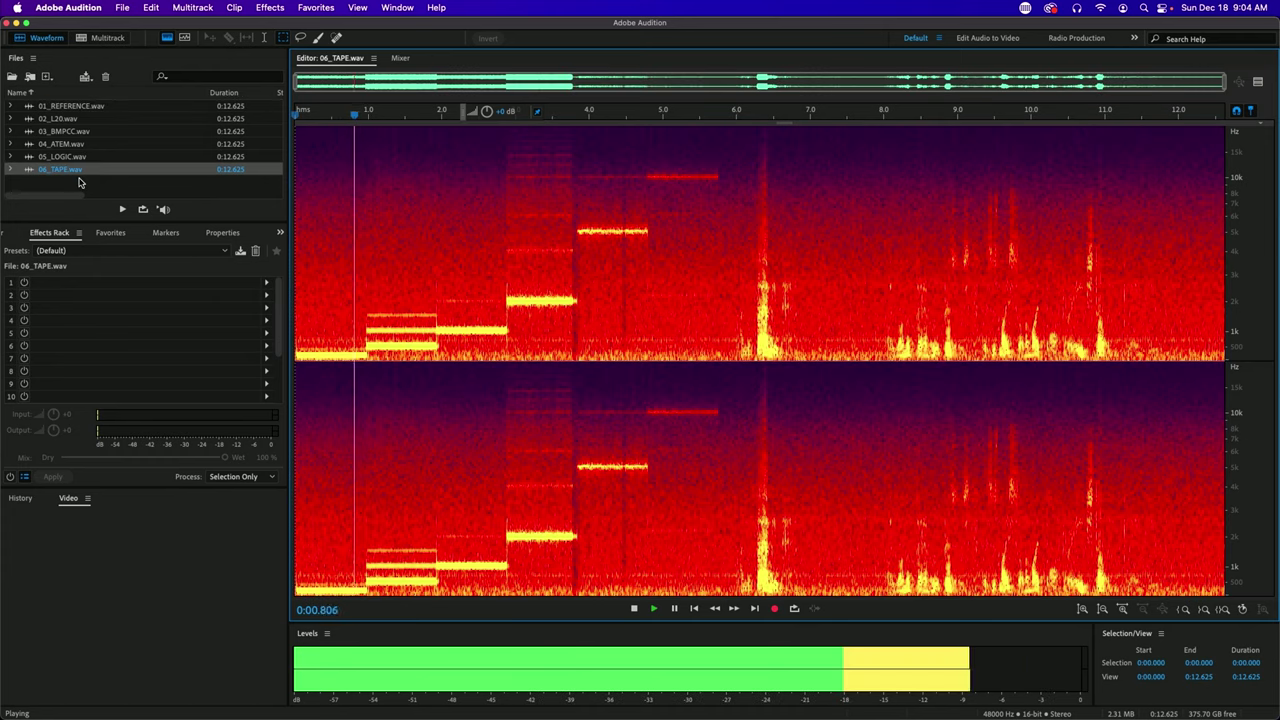